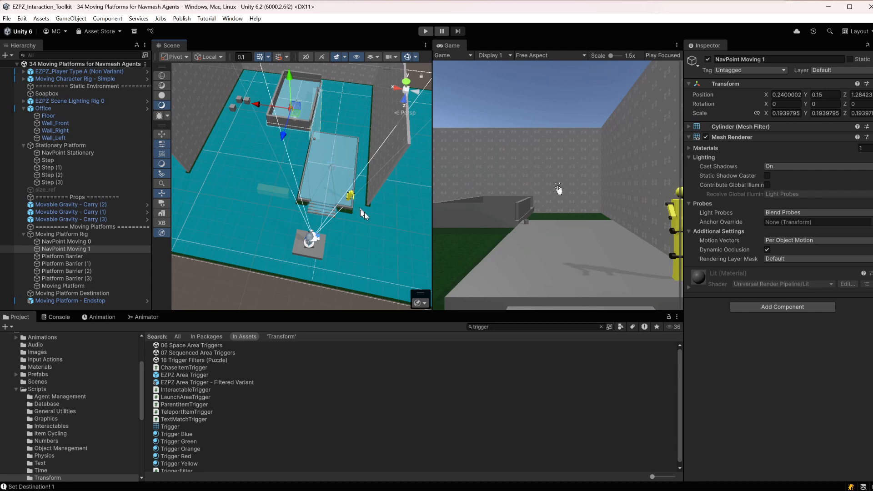
Move the Moving Platform Rig along its Z axis to about 3.53, alongside the Stationary Platform.
scroll(365, 212, up, 3)
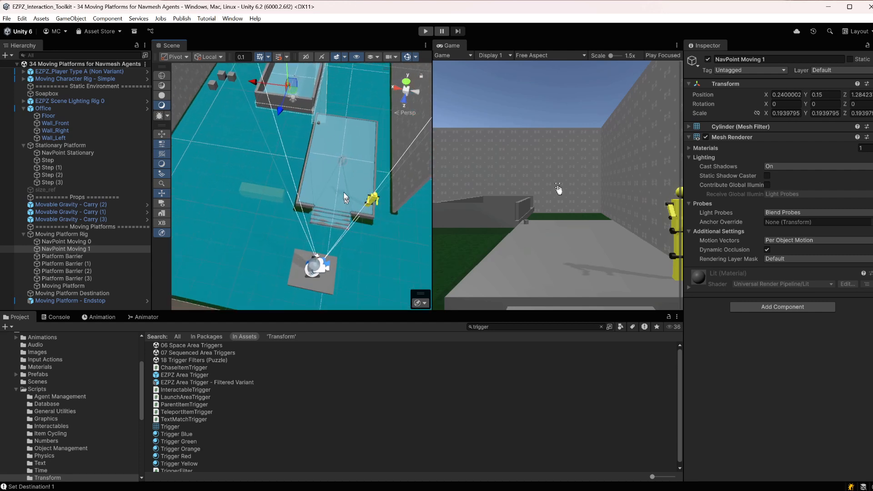
scroll(345, 198, down, 3)
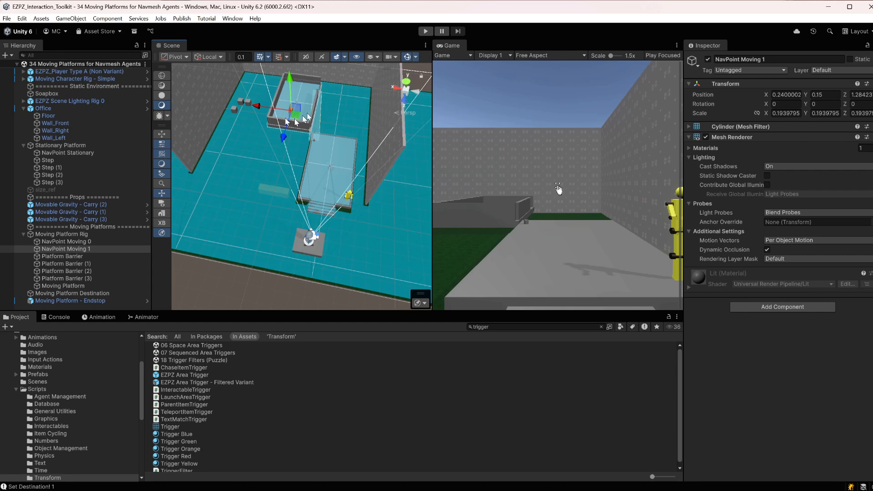
click(86, 235)
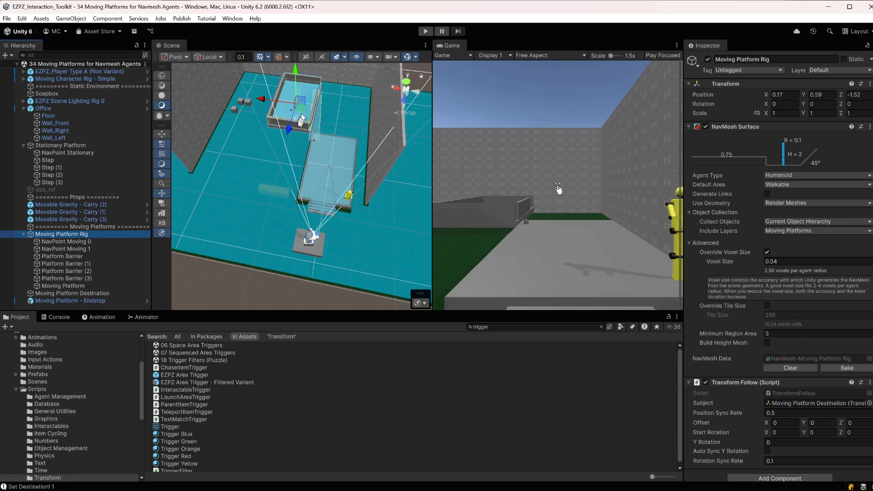
drag(292, 127, 265, 183)
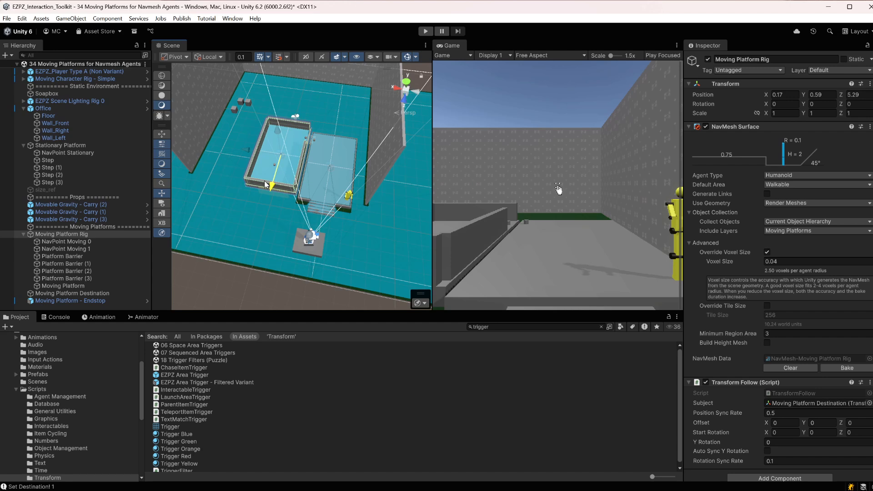
mouse_move(266, 184)
mouse_down()
mouse_move(288, 136)
mouse_move(266, 196)
mouse_move(267, 181)
mouse_up()
scroll(271, 187, up, 3)
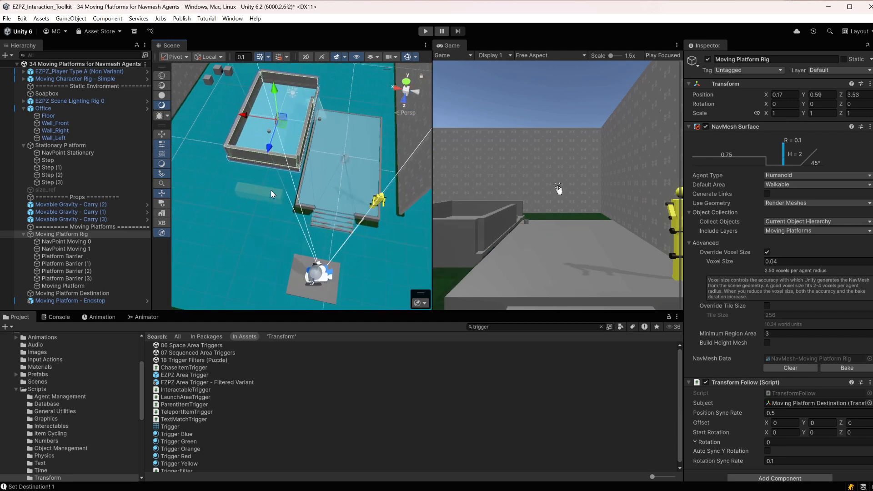
Examine the trigger settings of the Moving Platform - Endstop object and the gap between the two platforms.
click(271, 194)
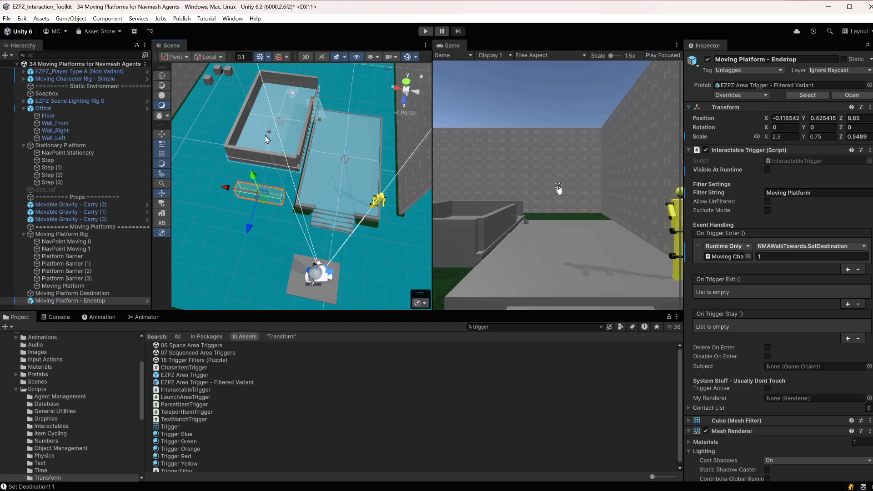
scroll(320, 108, up, 2)
scroll(315, 107, up, 5)
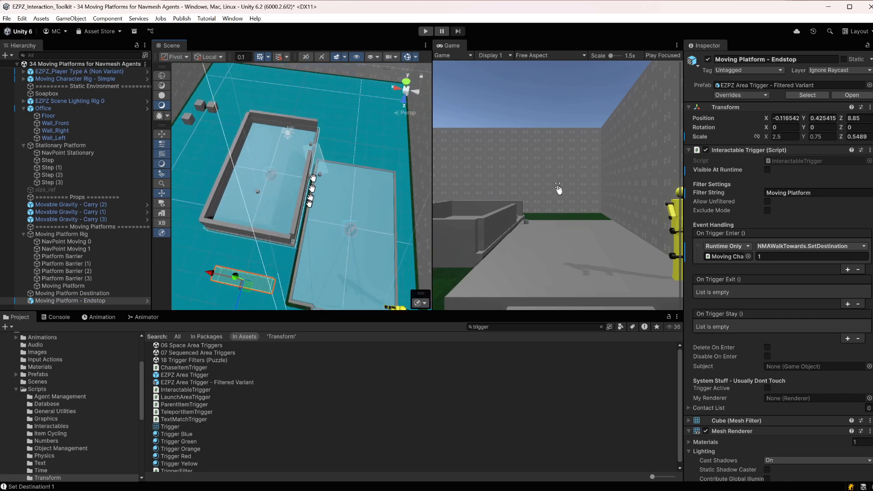
Move the Moving Platform Rig along its X axis away from the Stationary Platform to widen the gap.
click(70, 231)
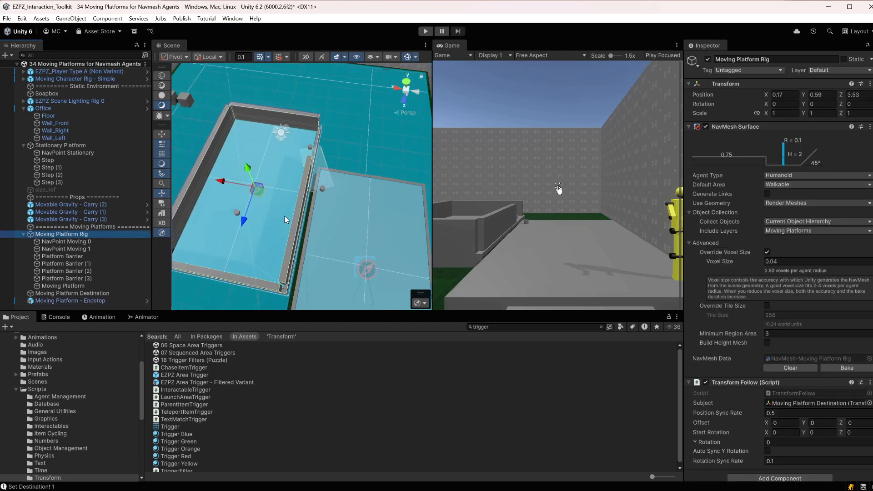
scroll(285, 215, up, 1)
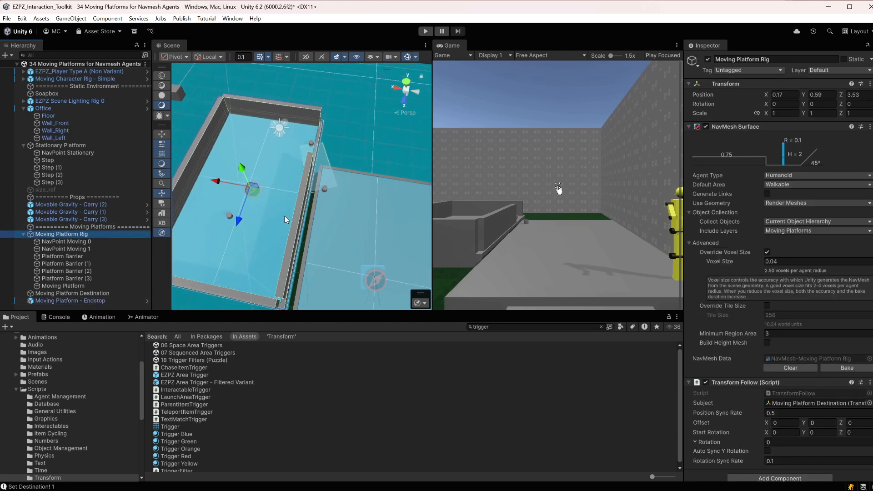
click(369, 255)
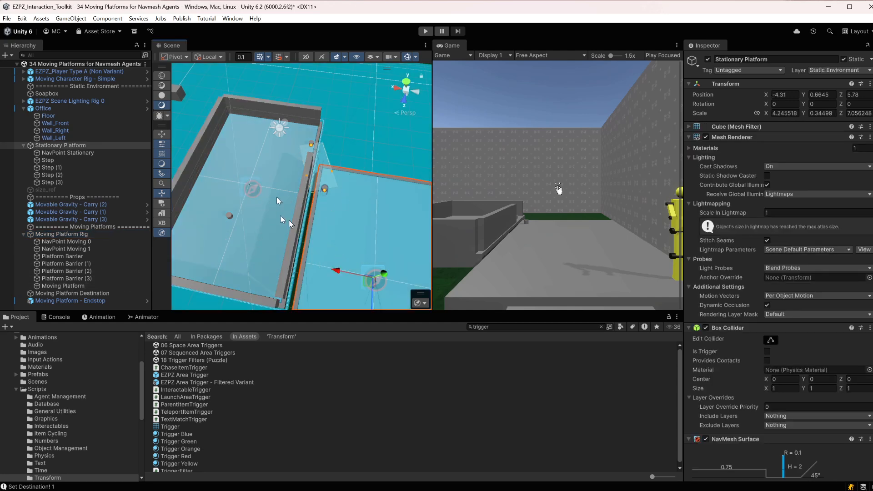
click(70, 234)
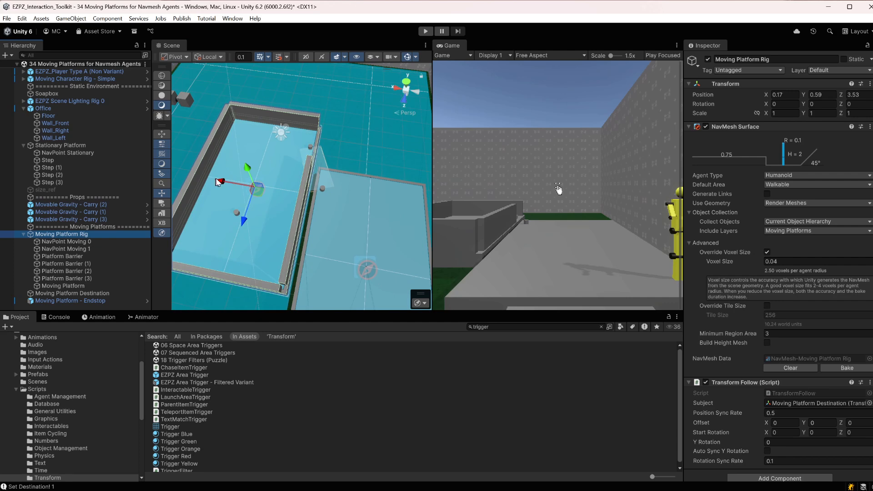
mouse_move(218, 182)
mouse_down()
mouse_move(140, 175)
mouse_move(208, 182)
mouse_up()
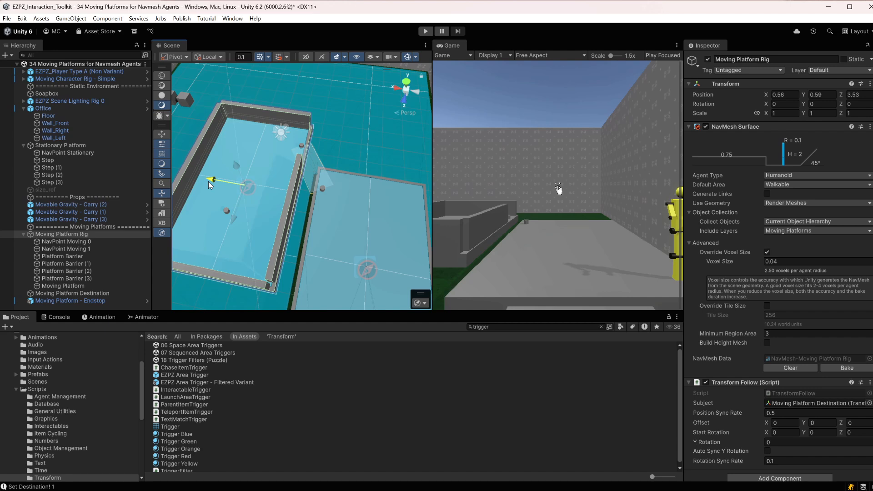
drag(209, 182, 139, 175)
middle_drag(267, 178, 355, 196)
Examine the Stationary Platform's NavMesh Surface settings and its NavMesh Link's Start Transform reference.
click(345, 190)
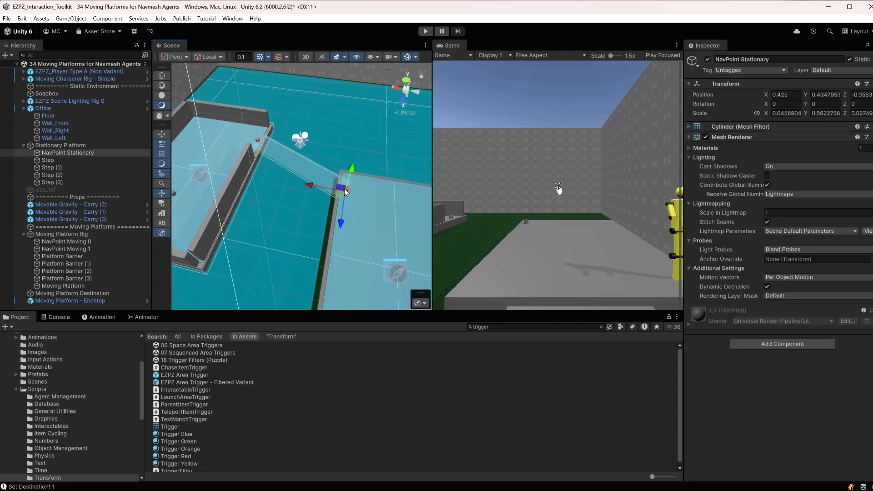
click(92, 146)
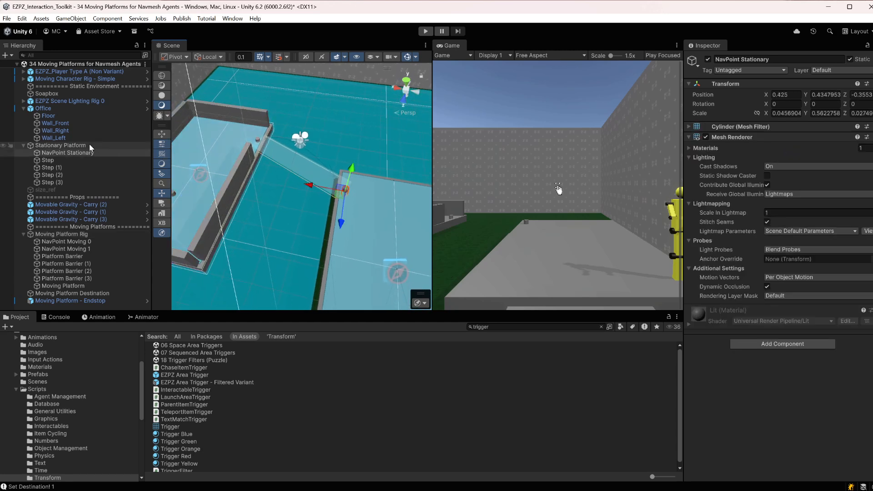
scroll(725, 295, down, 3)
scroll(749, 294, down, 5)
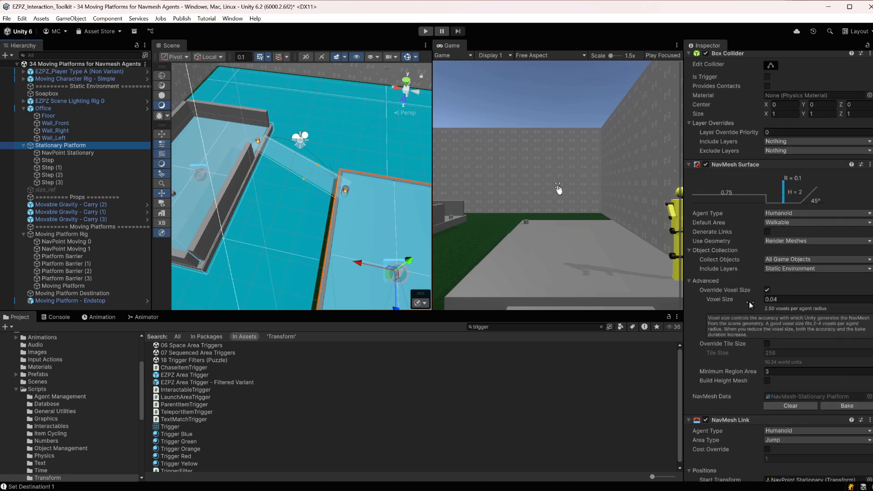
scroll(749, 301, down, 5)
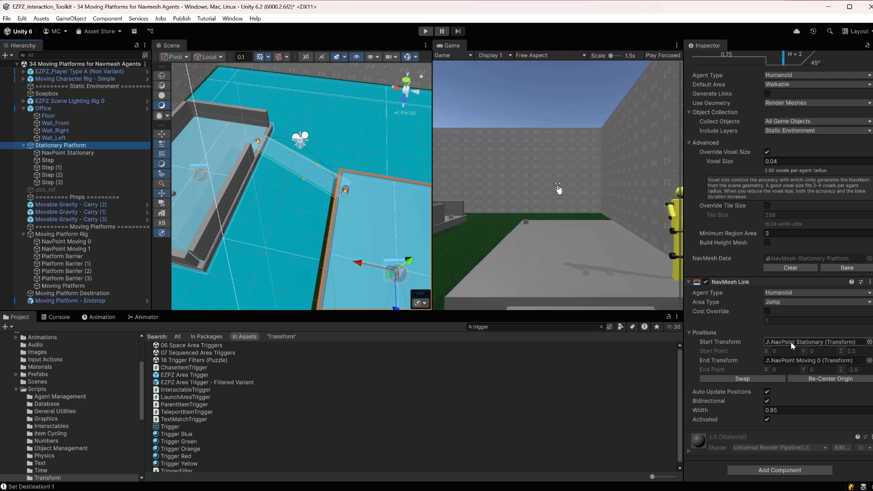
click(809, 346)
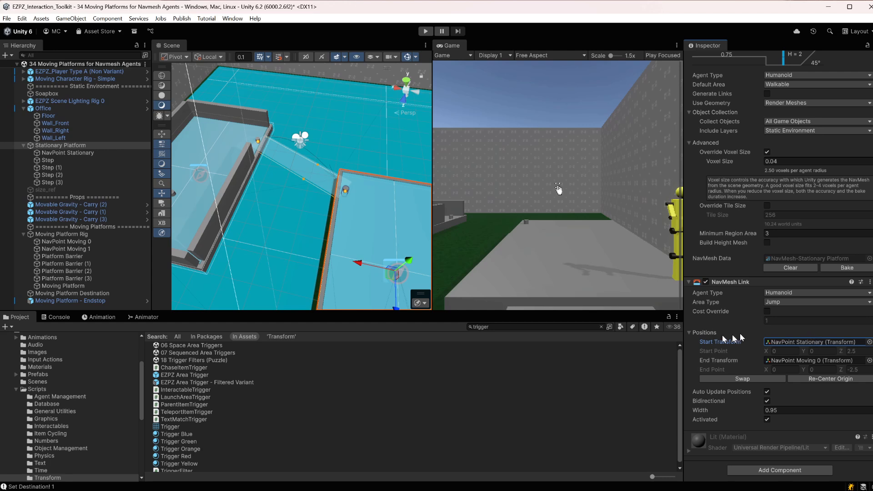
click(818, 343)
Locate NavPoint Stationary and NavPoint Moving 0 at the two ends of the link in the scene.
double_click(53, 152)
scroll(323, 188, down, 10)
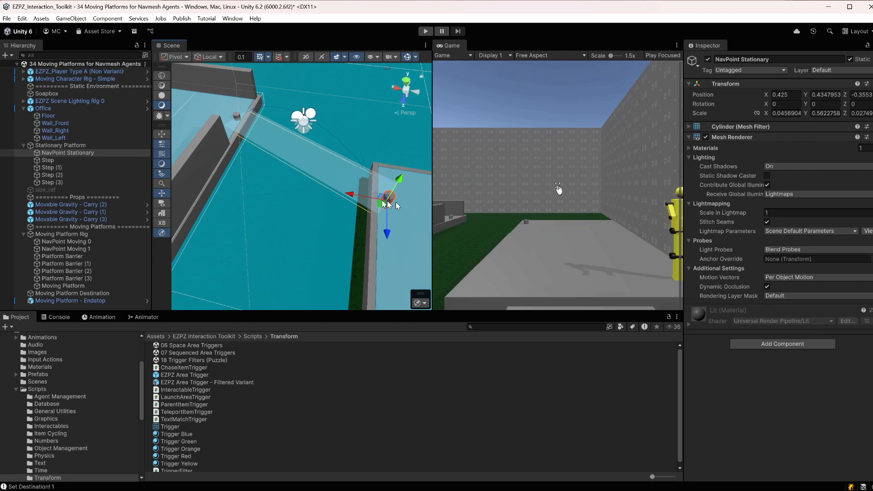
click(237, 117)
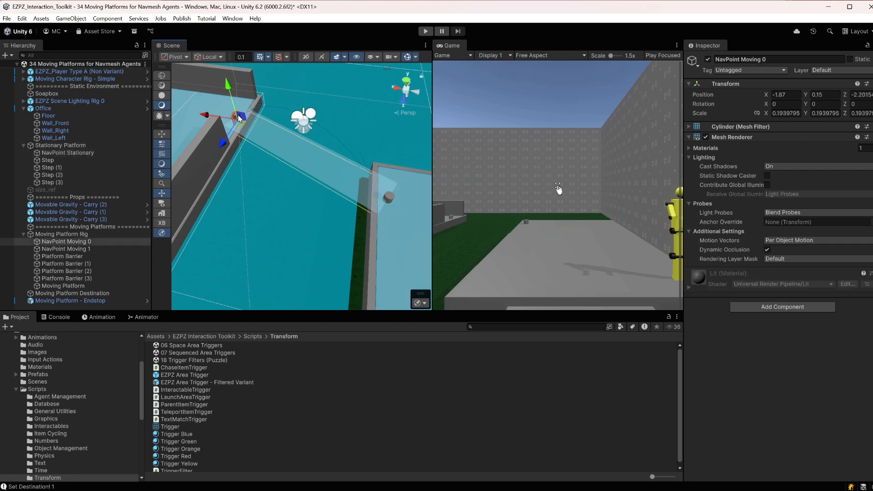
Return to the Stationary Platform's NavMesh Link and check its End Transform reference.
click(61, 145)
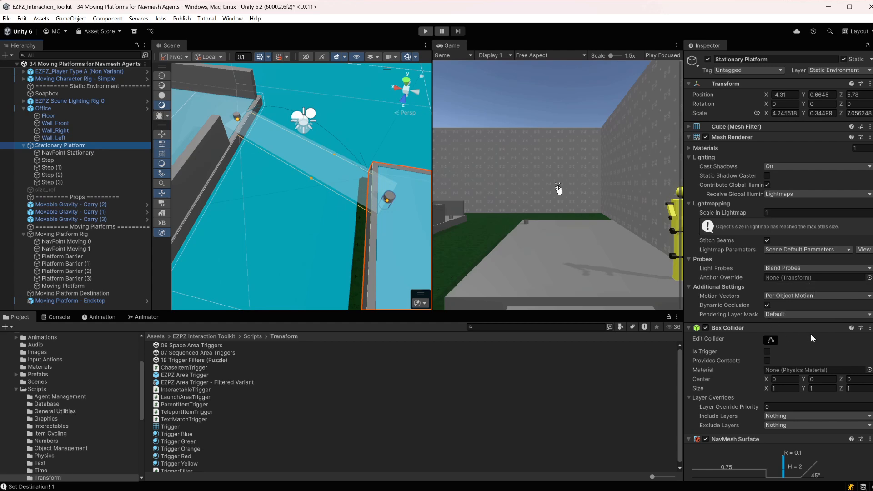
scroll(810, 334, down, 1)
scroll(809, 334, down, 8)
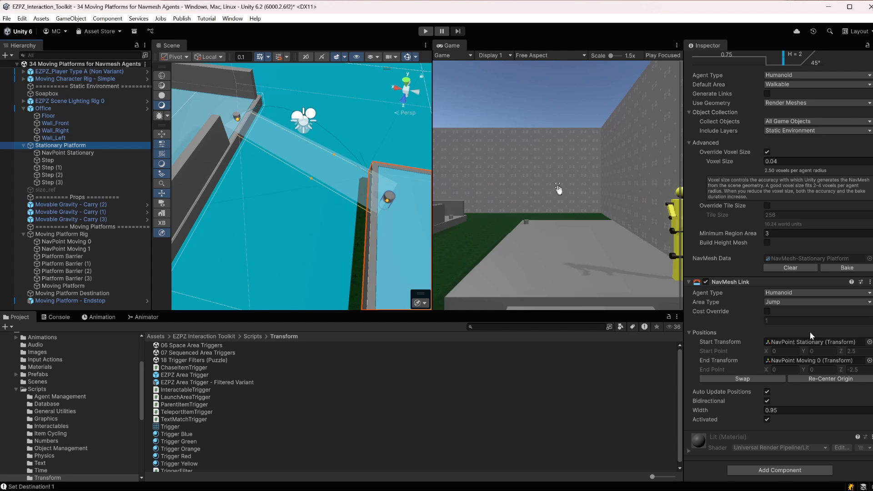
click(796, 362)
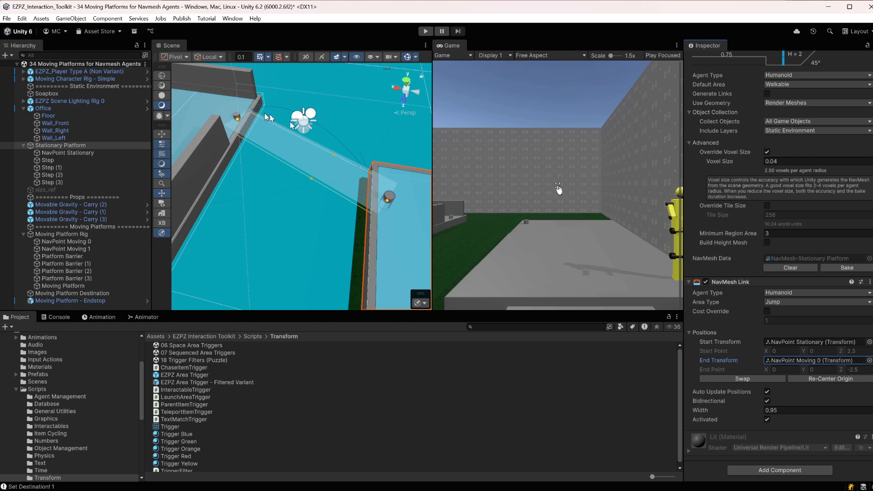
Try widths of 0.74, 0 and 1.04 for the Stationary Platform's NavMesh Link.
scroll(337, 166, up, 2)
middle_drag(335, 161, 332, 175)
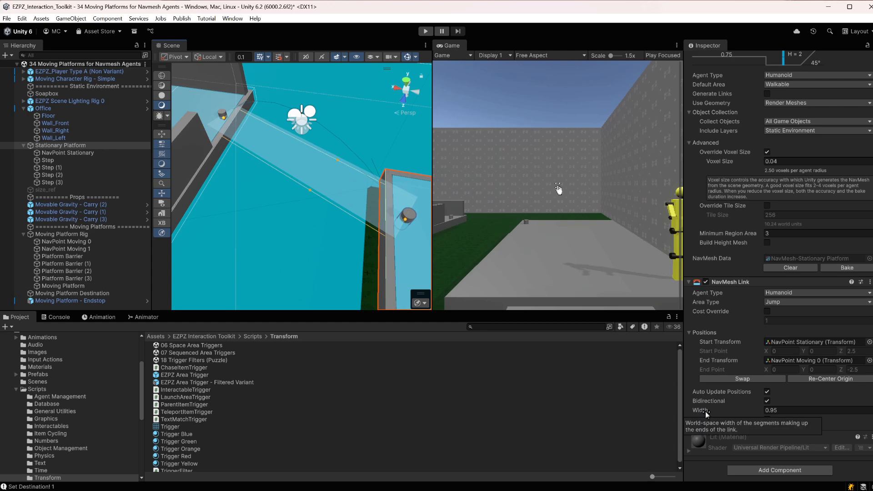
drag(705, 411, 730, 413)
click(772, 411)
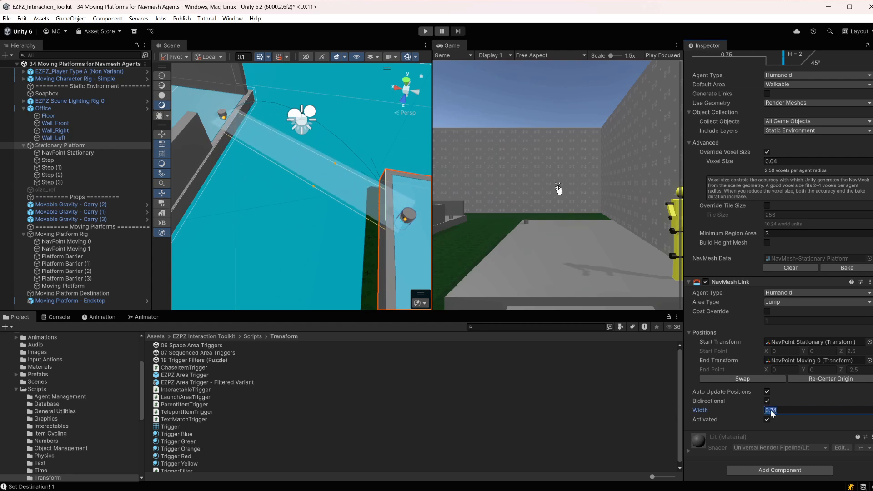
text(0)
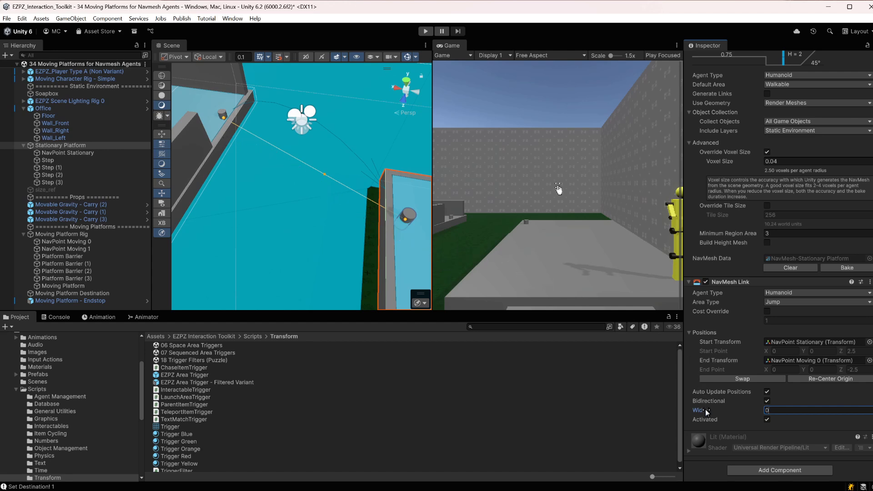
drag(721, 413, 730, 413)
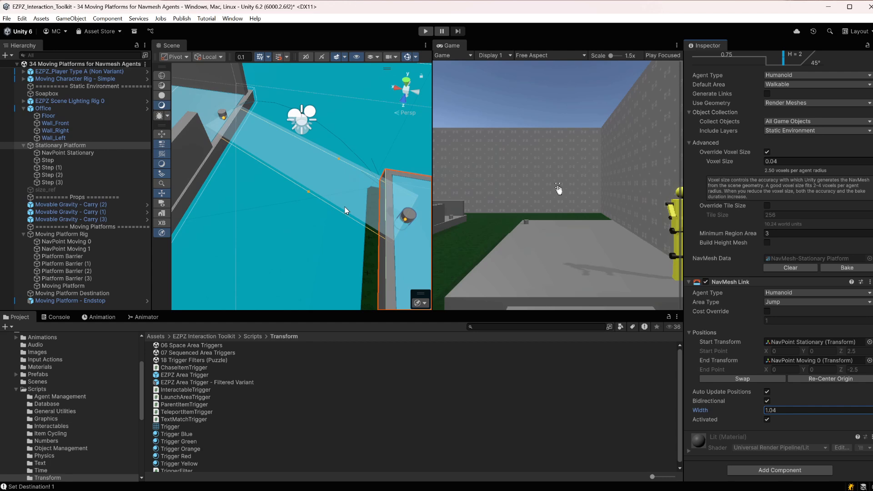
scroll(345, 209, down, 5)
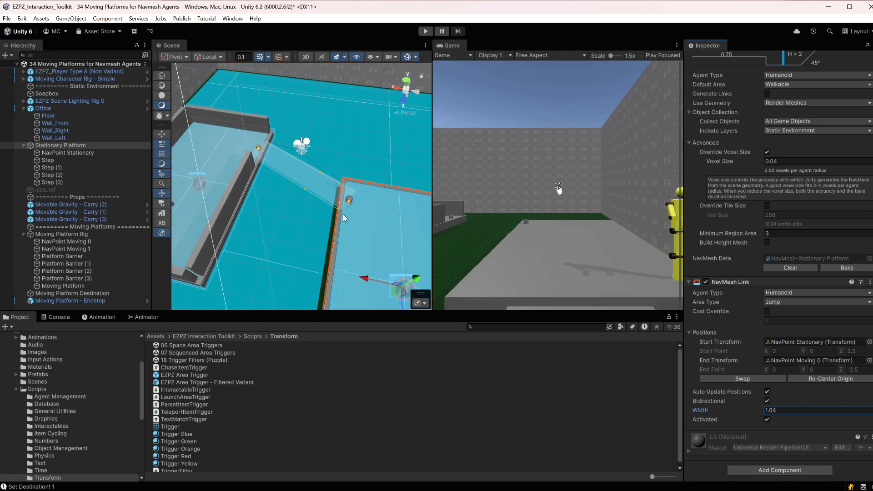
Undo the NavMesh Link width changes and the recent moves of the Moving Platform Rig.
click(343, 216)
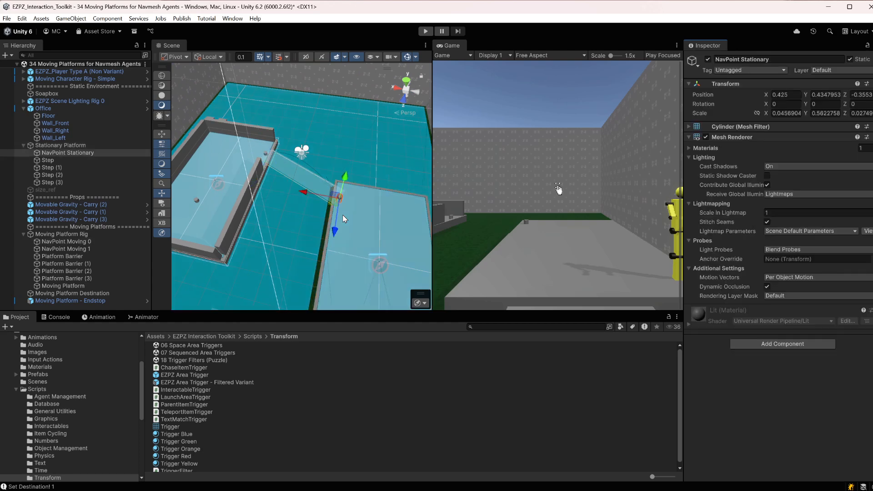
click(345, 219)
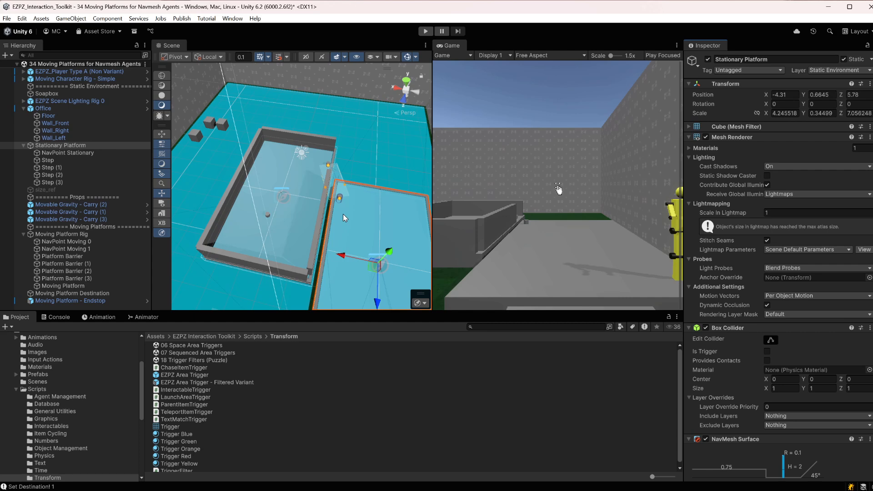
key(ctrl+z)
key(ctrl+z)
key(ctrl+z)
key(ctrl+z)
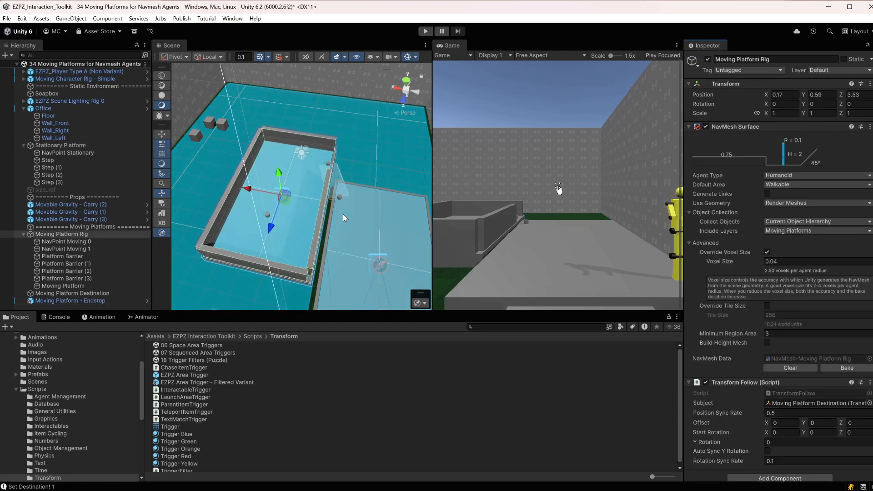
scroll(343, 213, down, 4)
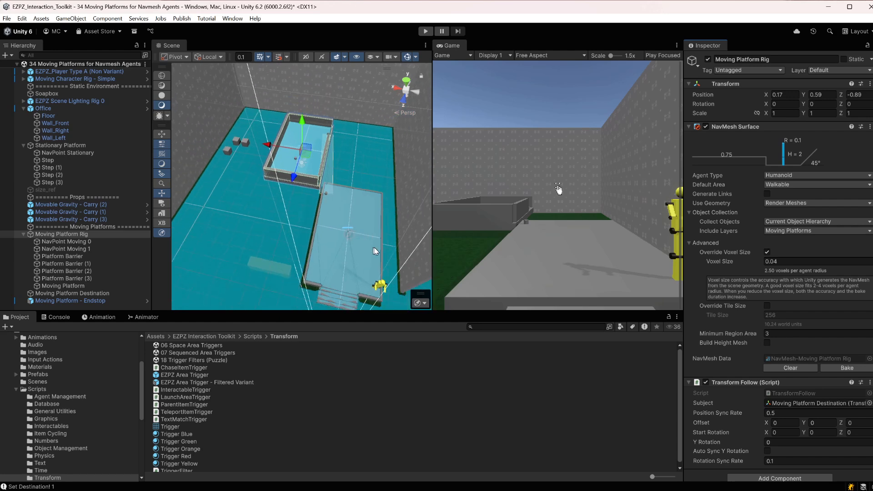
Run the scene in play mode to test the agent's crossing between the stationary and moving platforms.
middle_drag(371, 247, 338, 222)
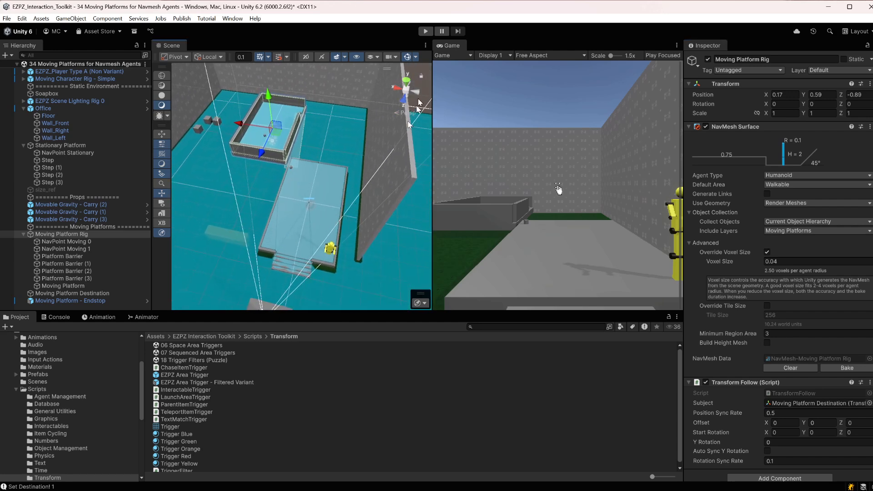
click(426, 32)
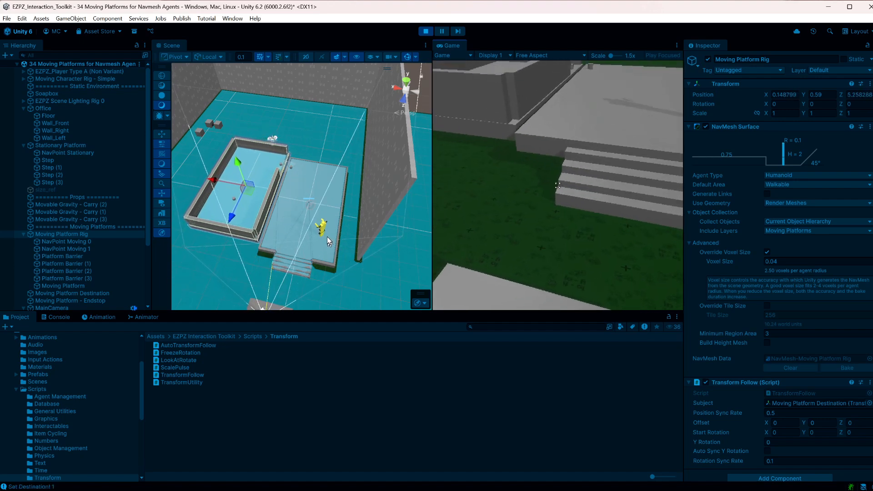
click(537, 213)
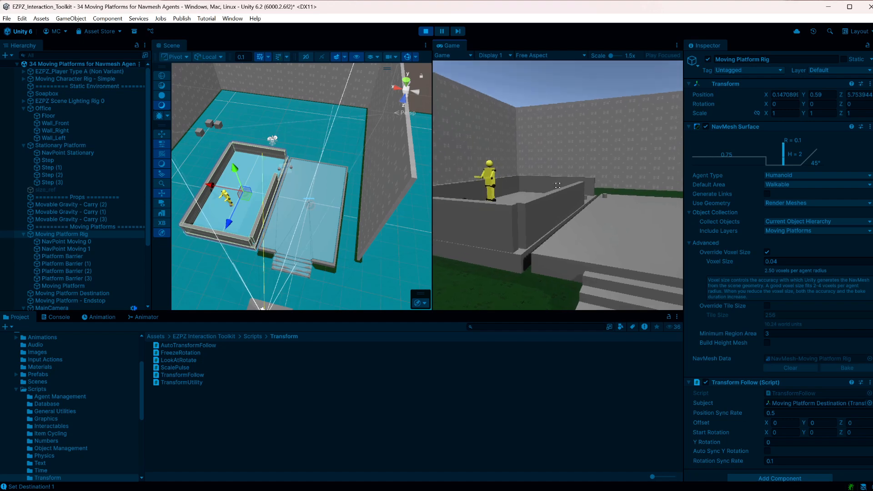
key(Escape)
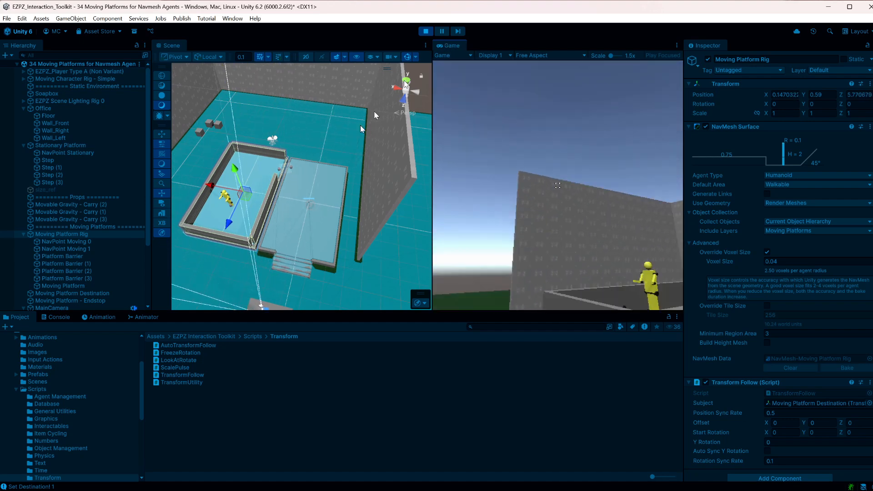
Examine the agent from closer and lower views as the Moving Platform Rig travels toward its destination in play mode.
scroll(264, 227, up, 5)
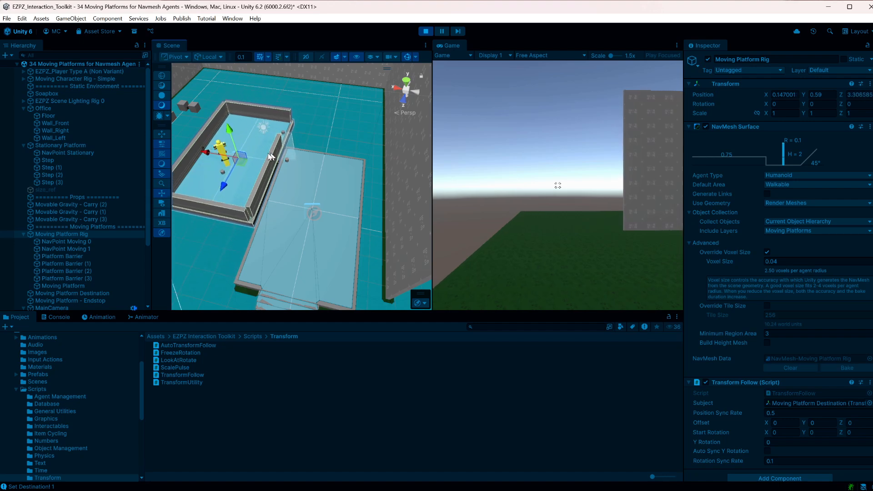
key(f)
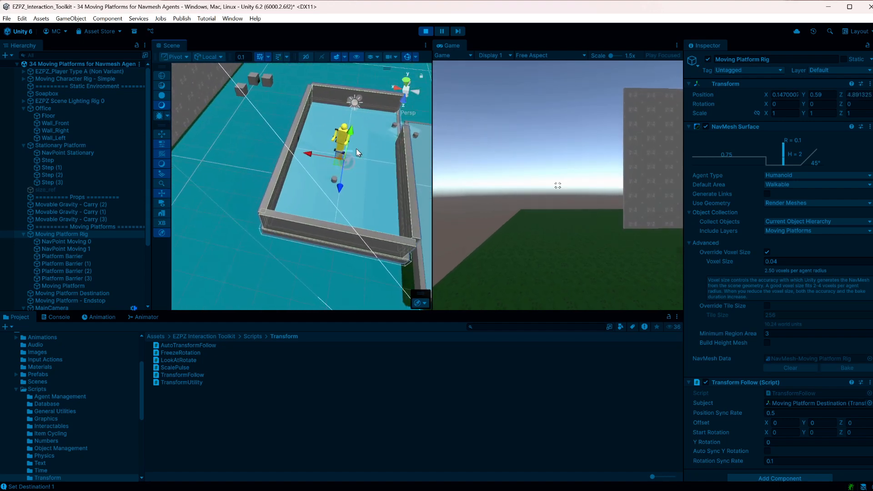
scroll(360, 147, up, 2)
scroll(349, 162, down, 4)
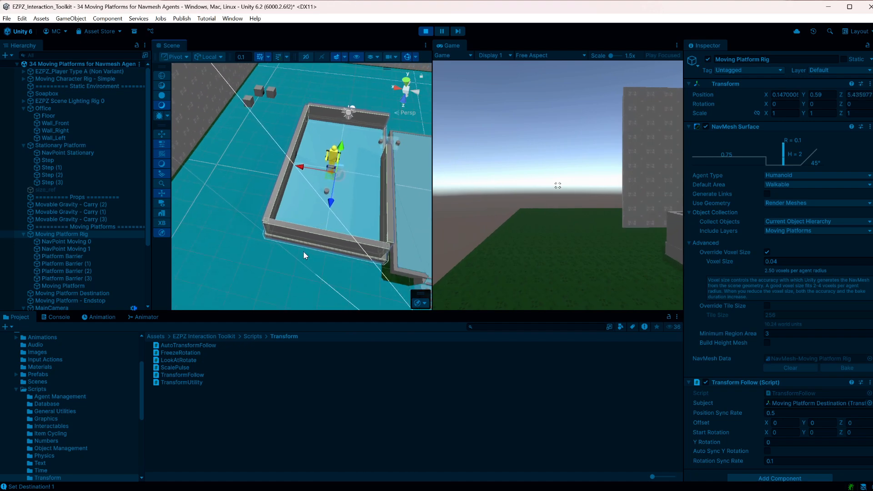
right_drag(304, 252, 315, 218)
middle_drag(315, 218, 300, 71)
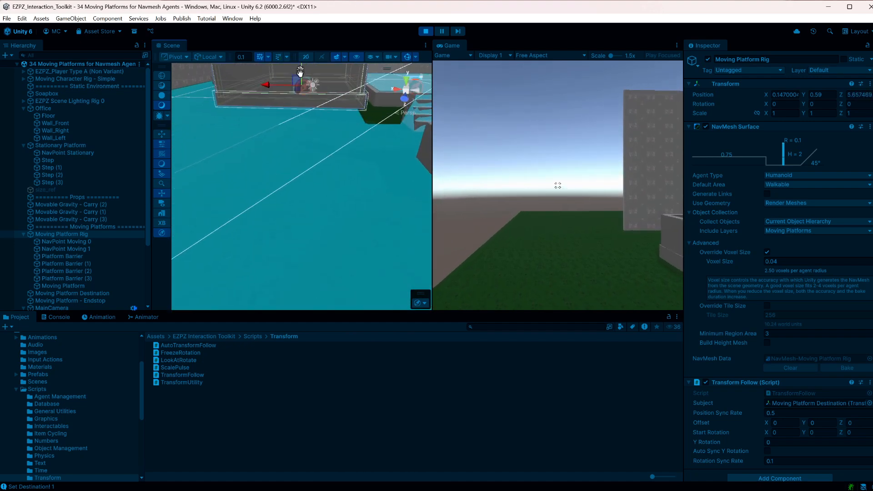
Pull the Moving Platform Rig away from its destination along X and Z during play to test the agent on the moving platform.
key(f)
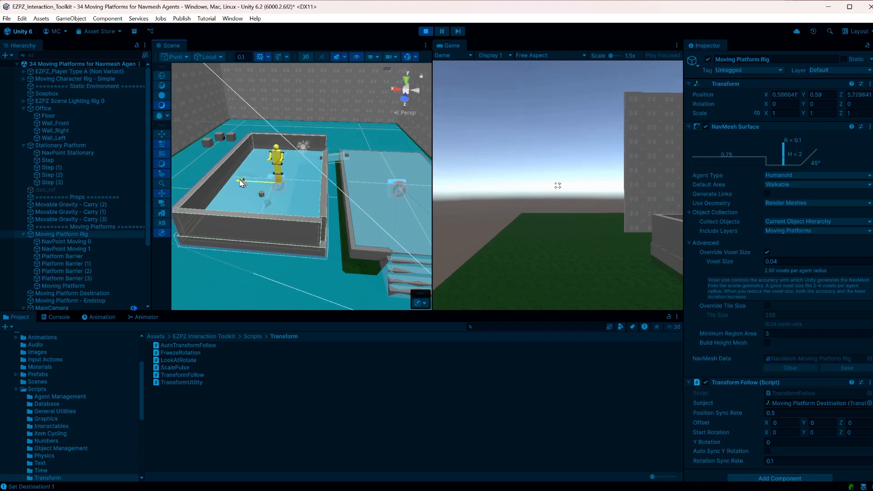
middle_drag(276, 168, 310, 190)
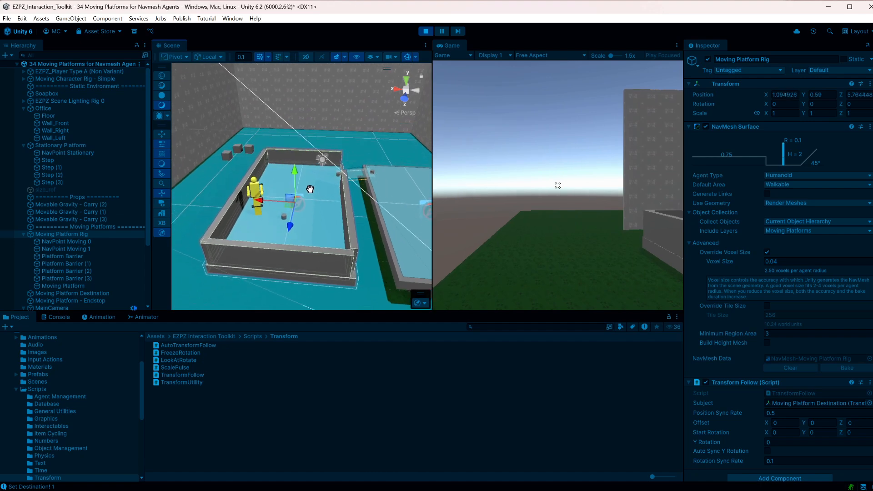
right_drag(310, 189, 318, 255)
drag(298, 196, 306, 150)
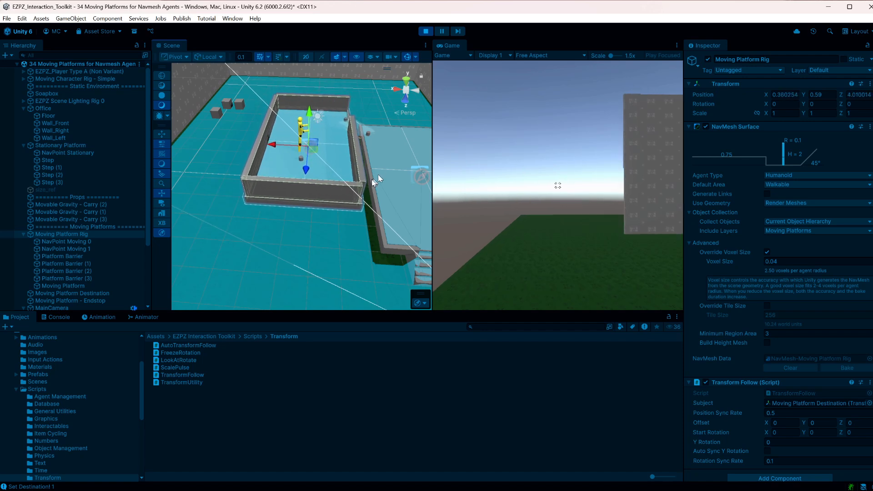
middle_drag(332, 176, 281, 204)
drag(255, 228, 284, 148)
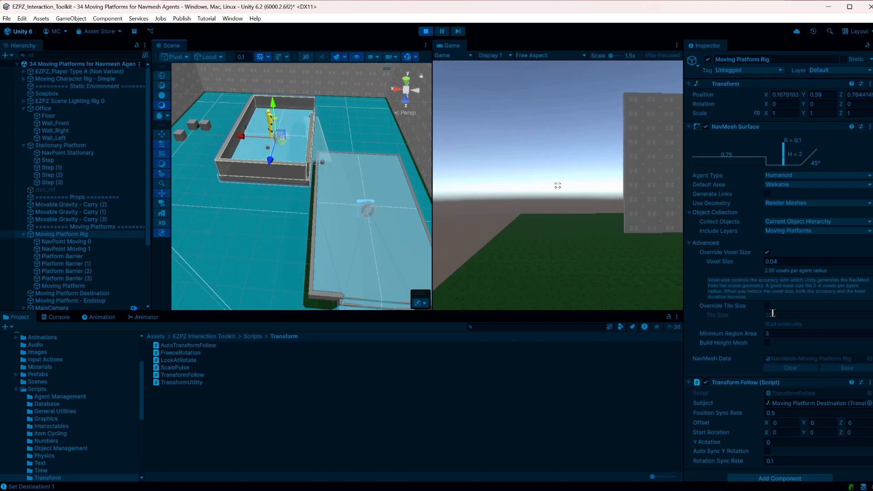
Locate the Subject of the rig's Transform Follow script and inspect the Moving Platform Destination object in the scene.
scroll(773, 312, down, 2)
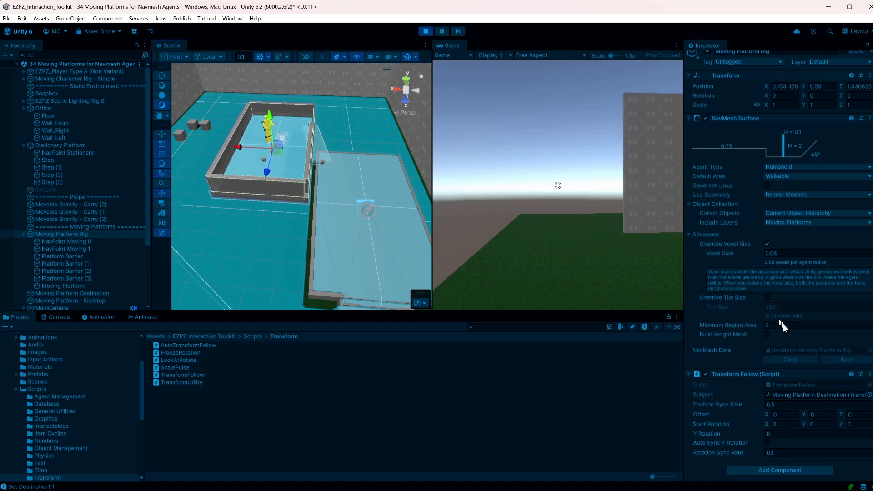
click(808, 396)
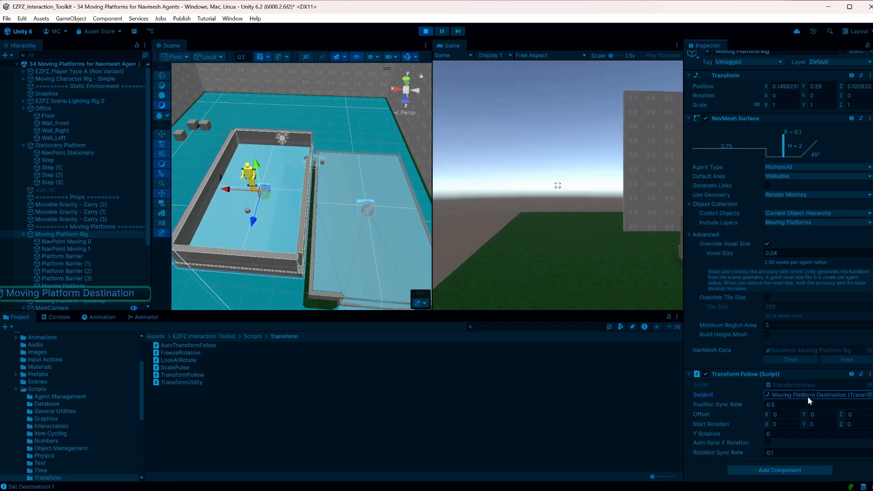
click(98, 292)
scroll(291, 201, up, 5)
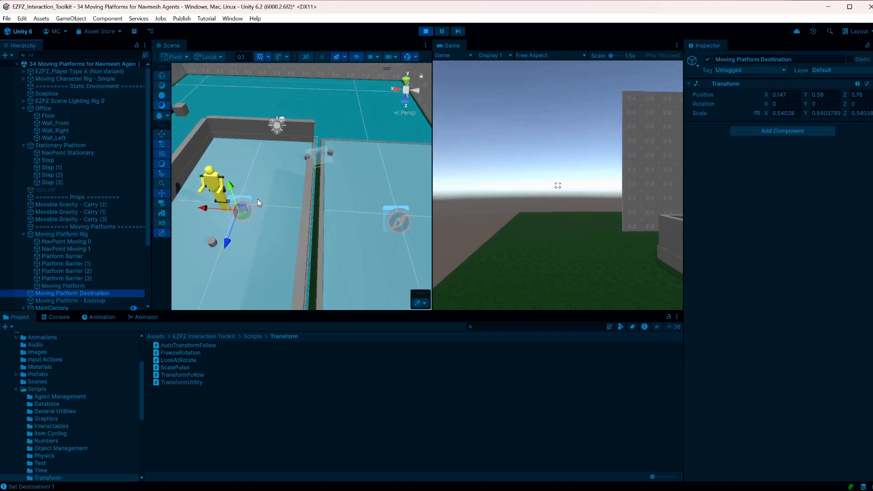
middle_drag(258, 199, 298, 202)
scroll(303, 214, down, 3)
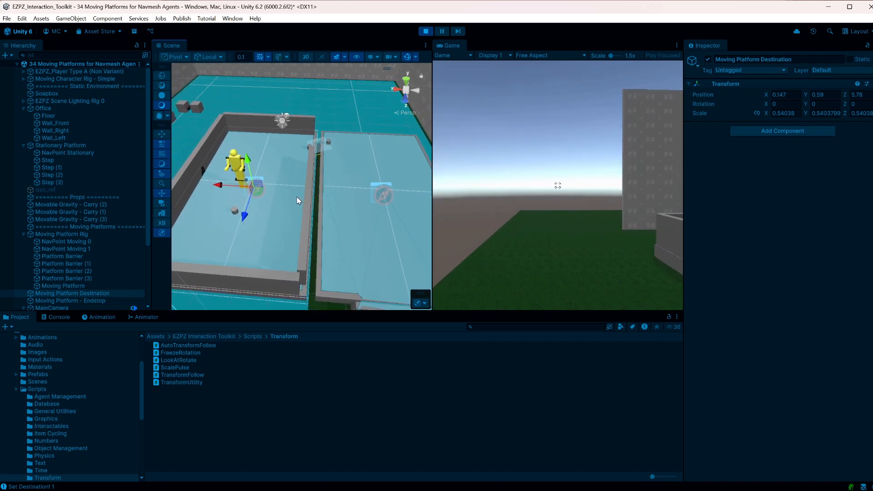
middle_drag(296, 196, 301, 203)
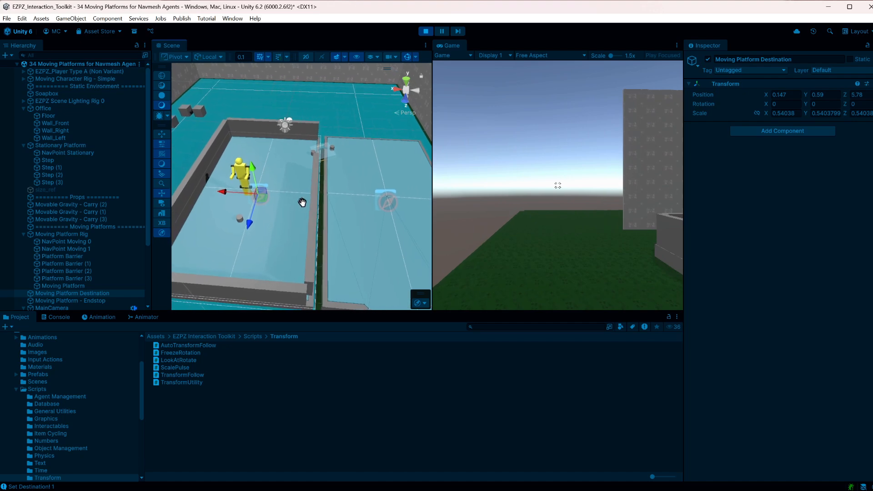
Move NavPoint Moving 1 along X to -4.53, onto the stationary platform.
click(241, 221)
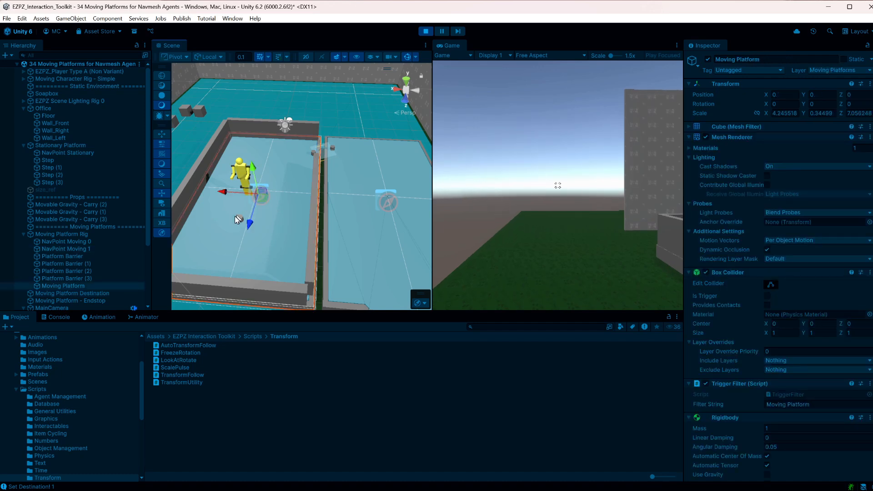
click(239, 221)
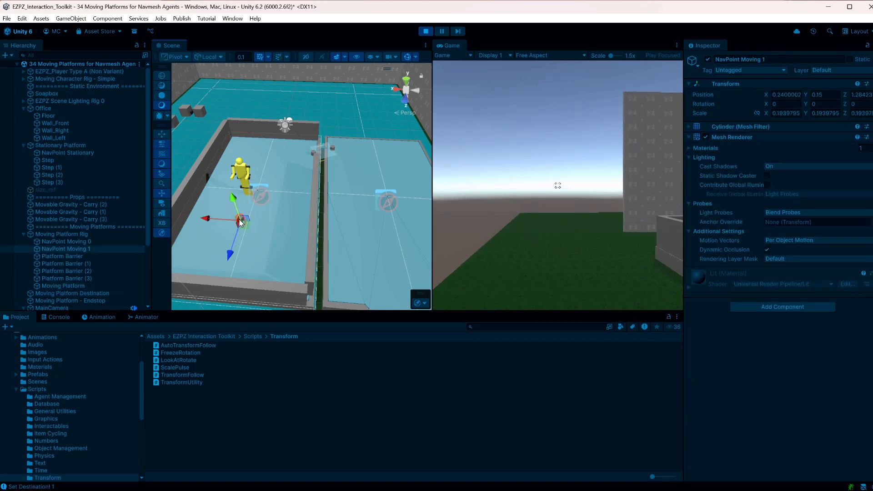
click(81, 248)
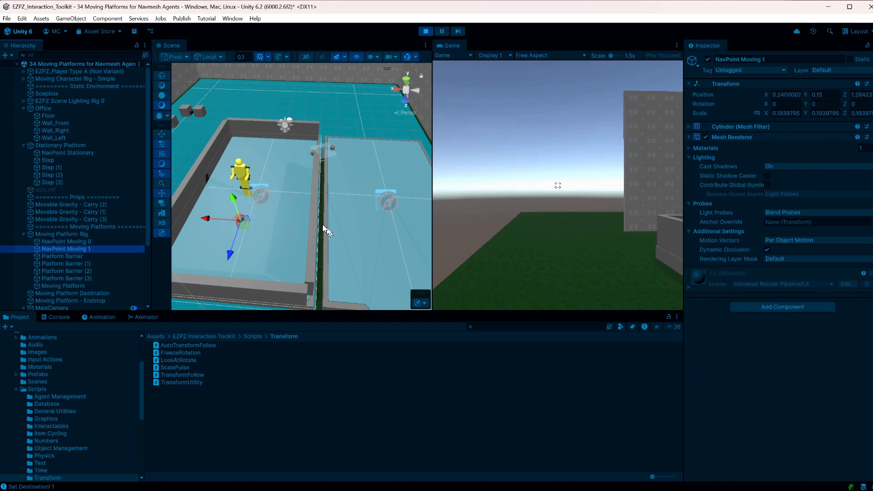
drag(210, 217, 361, 230)
middle_drag(404, 210, 311, 225)
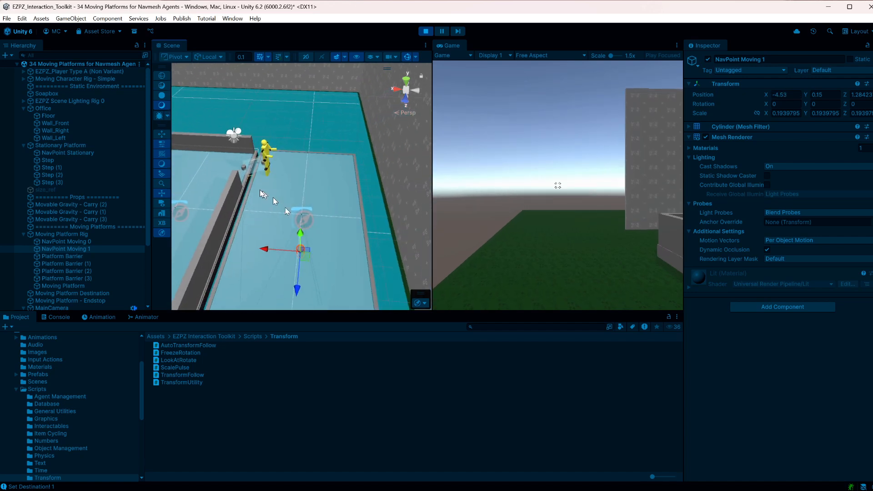
Shift NavPoint Moving 1 back and forth between the platforms, to X positions -0.91, -3.84, -0.44 and finally -3.67.
scroll(271, 187, up, 5)
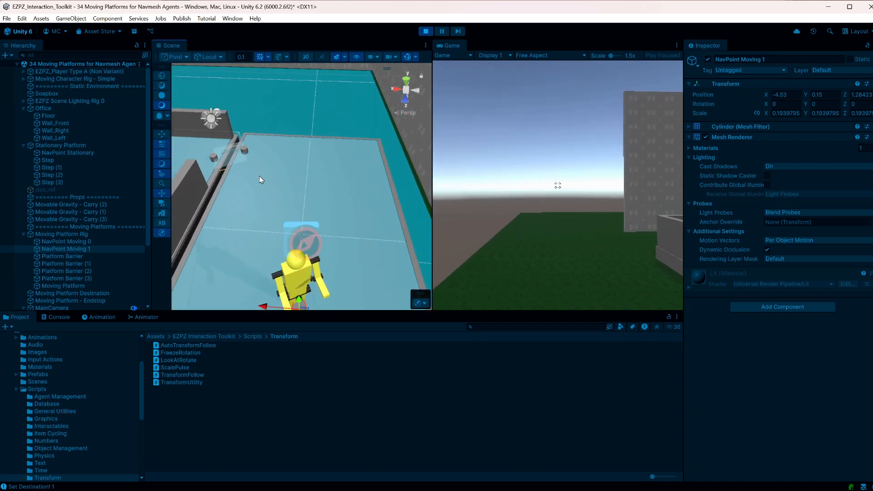
middle_drag(260, 176, 351, 187)
scroll(351, 188, down, 3)
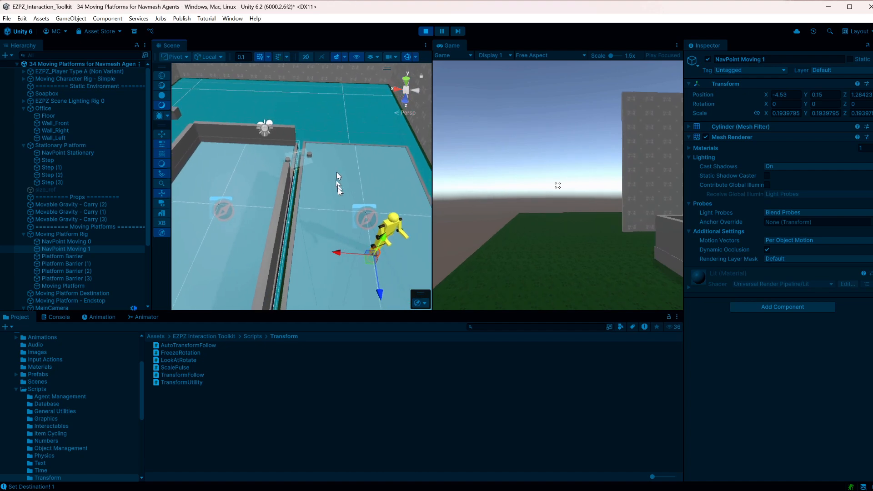
drag(330, 256, 199, 248)
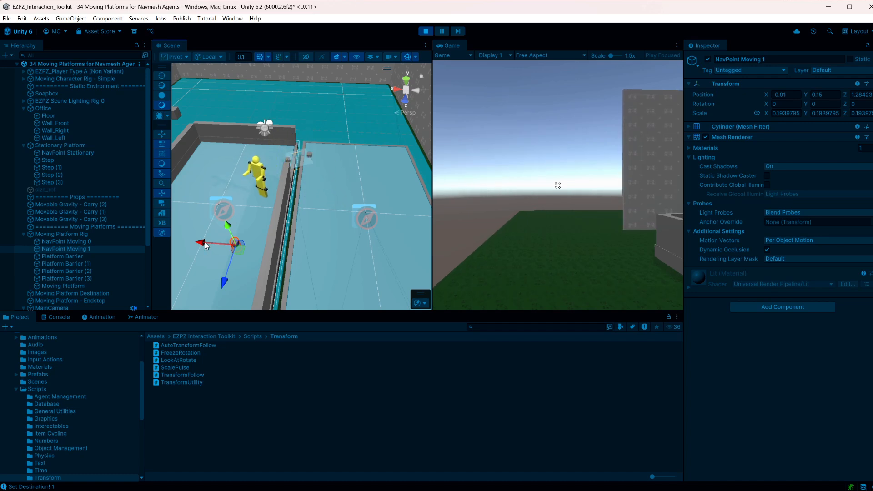
drag(205, 246, 305, 249)
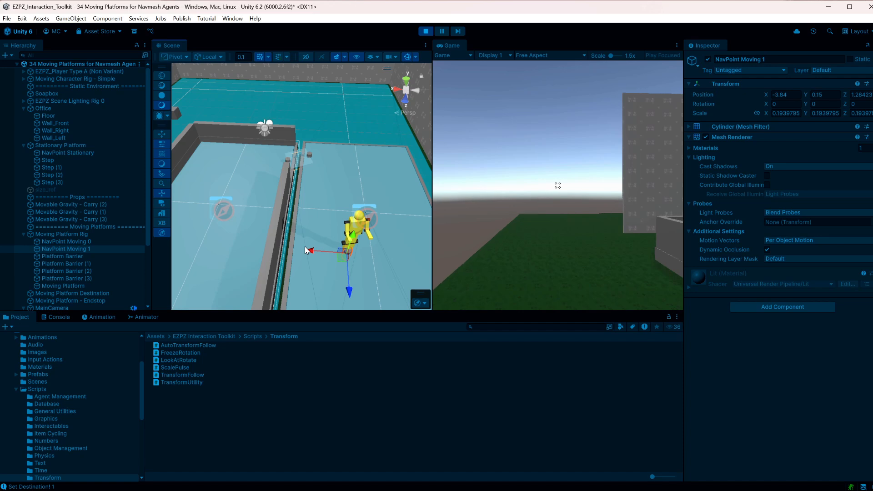
drag(308, 249, 183, 242)
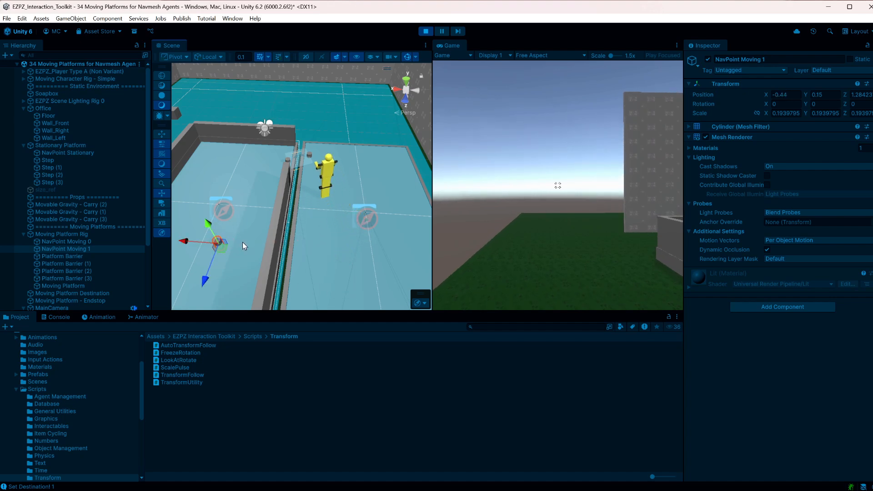
middle_drag(261, 208, 291, 202)
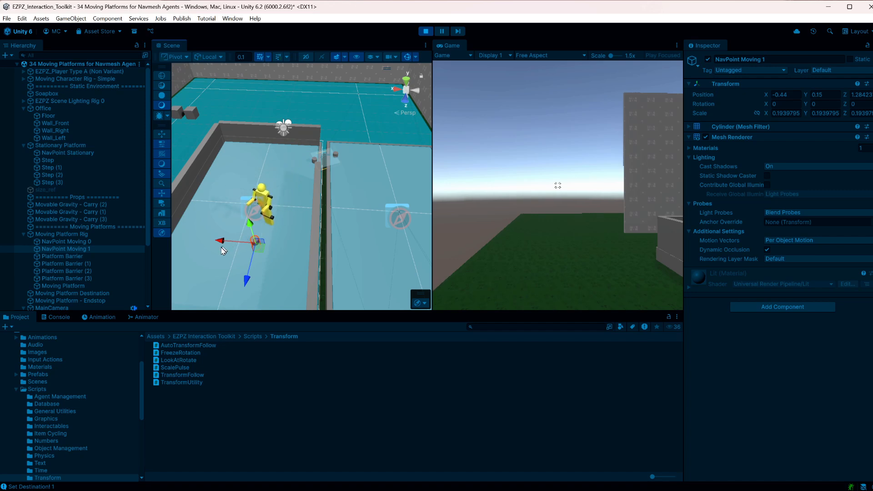
drag(222, 245, 368, 252)
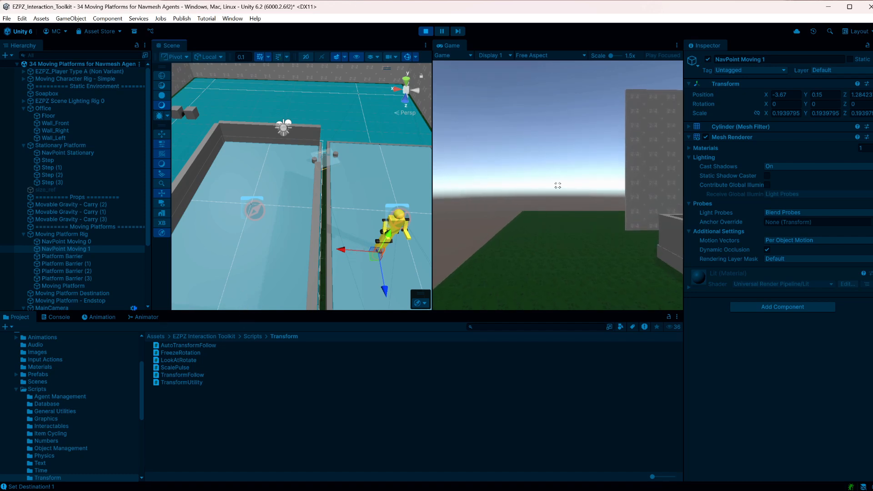
Switch to the browser's NavMeshLink tutorial video, expand its description and select the page address, then return to Unity.
key(alt+Tab)
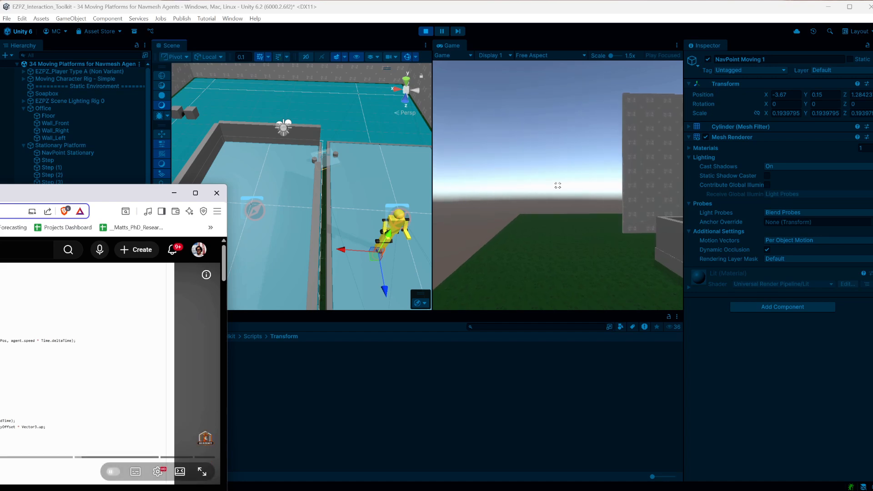
scroll(110, 373, down, 3)
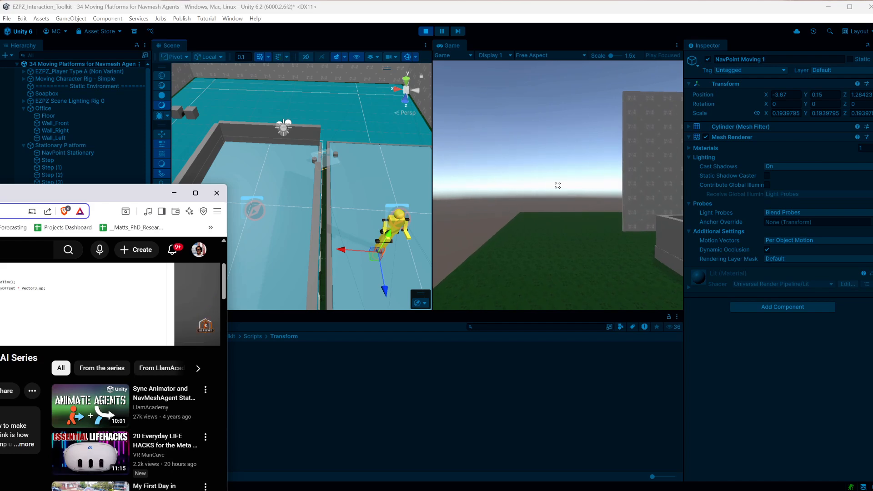
click(28, 448)
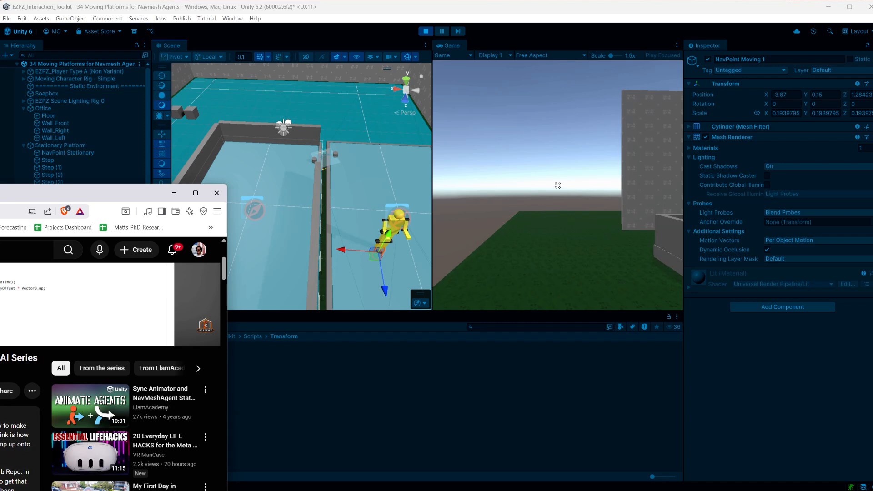
click(9, 211)
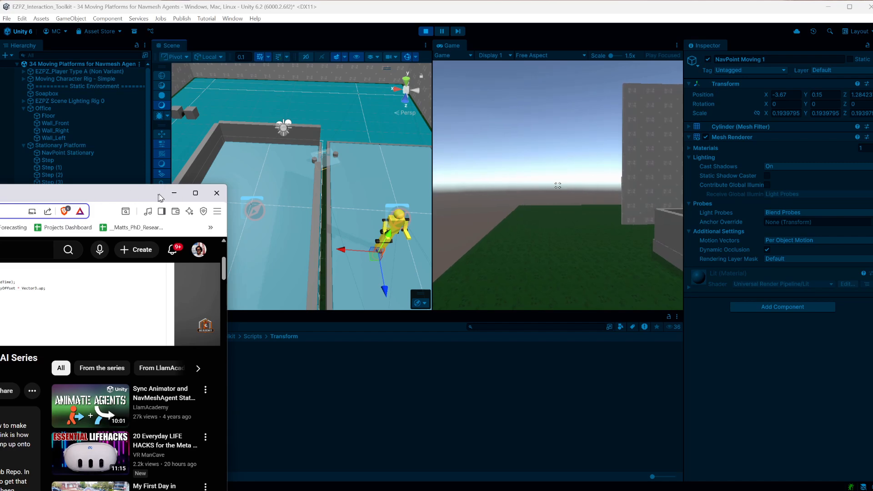
click(174, 192)
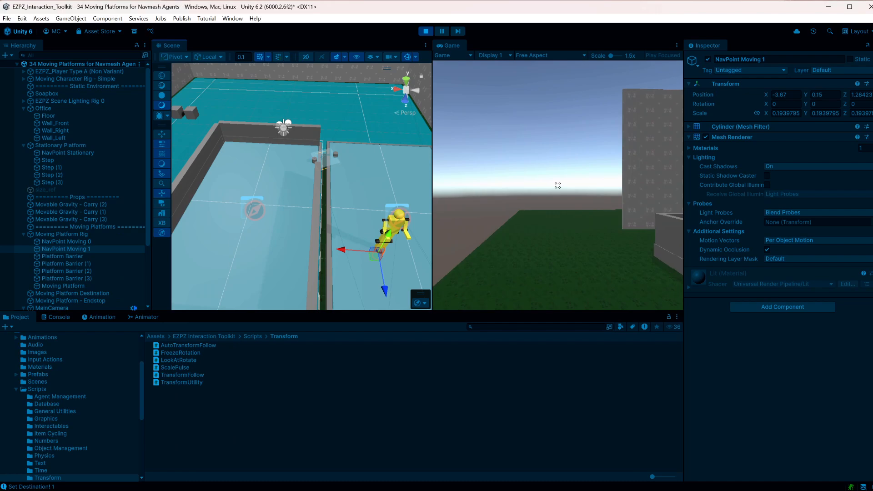
Bring the browser window fully into view, enlarge it to show the tutorial's link-traversal code, then return to Unity.
key(alt+Tab)
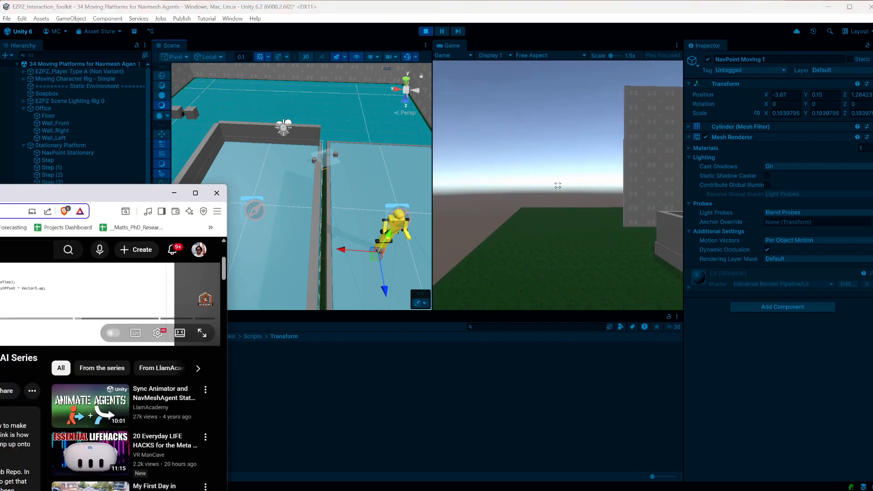
drag(0, 184, 338, 2)
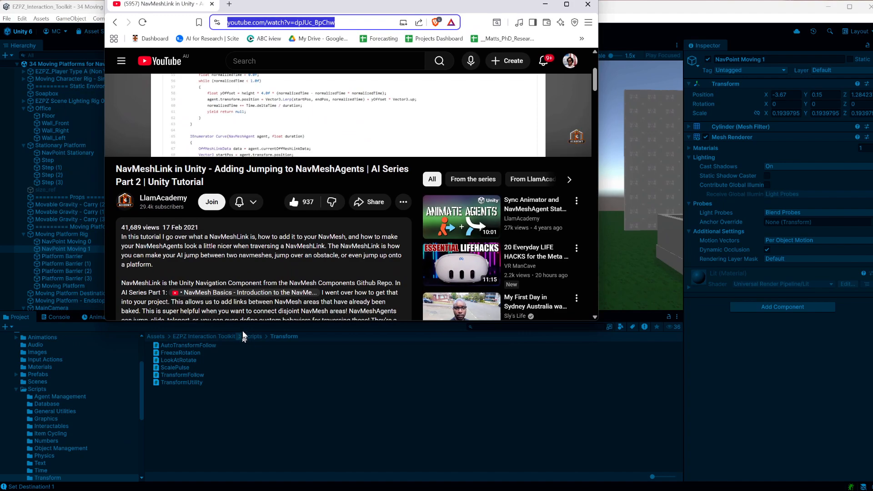
drag(249, 321, 251, 489)
scroll(378, 262, up, 4)
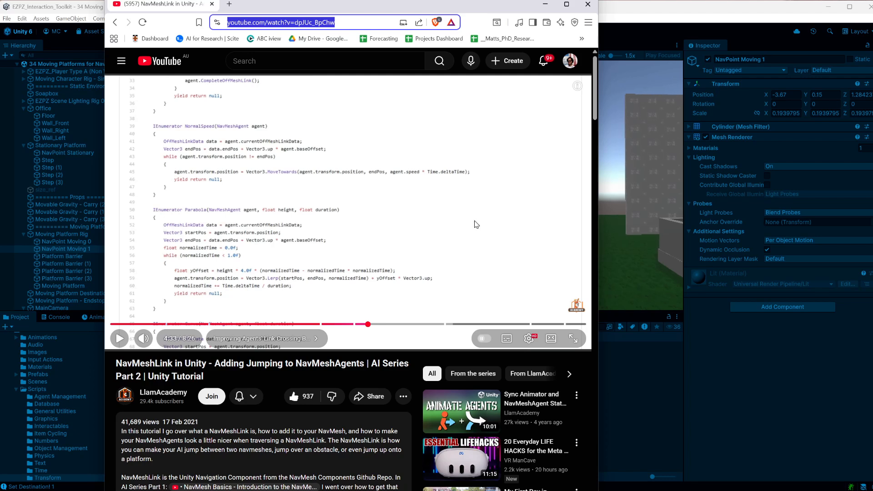
click(545, 5)
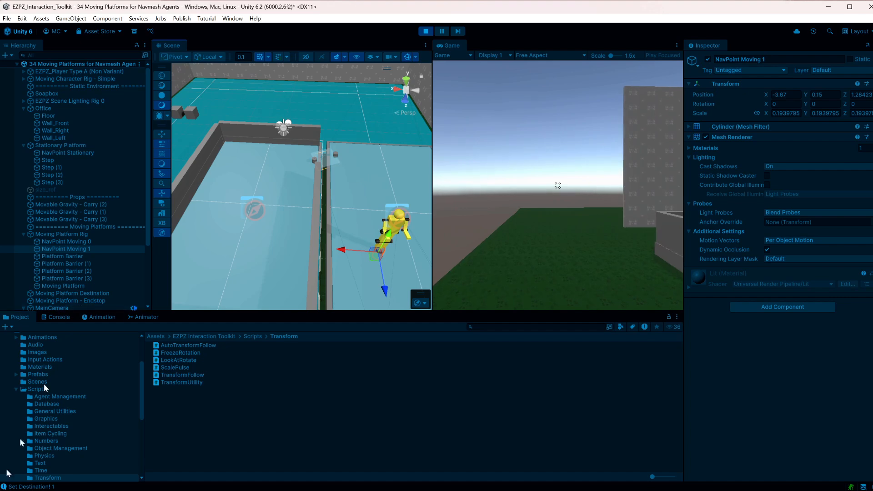
key(alt+Tab)
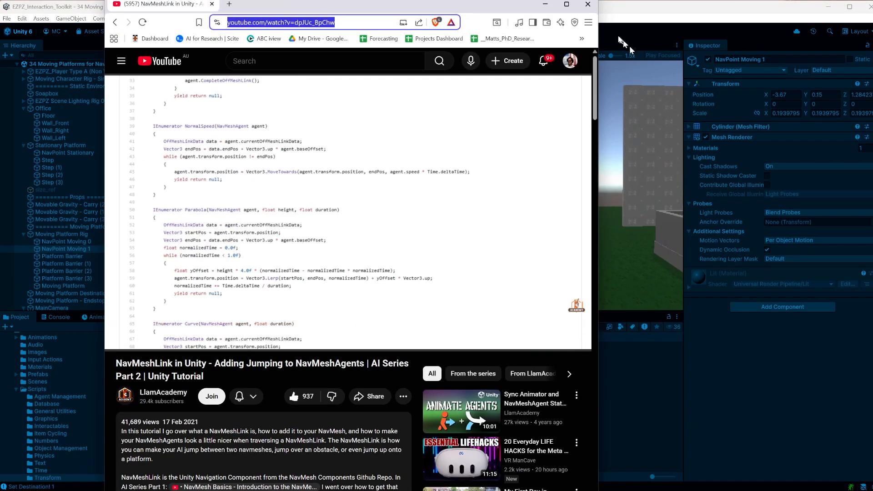
click(545, 5)
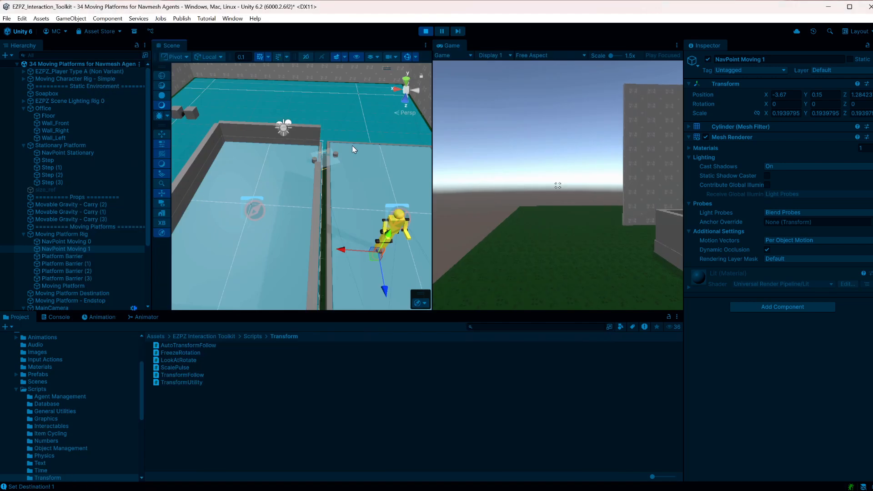